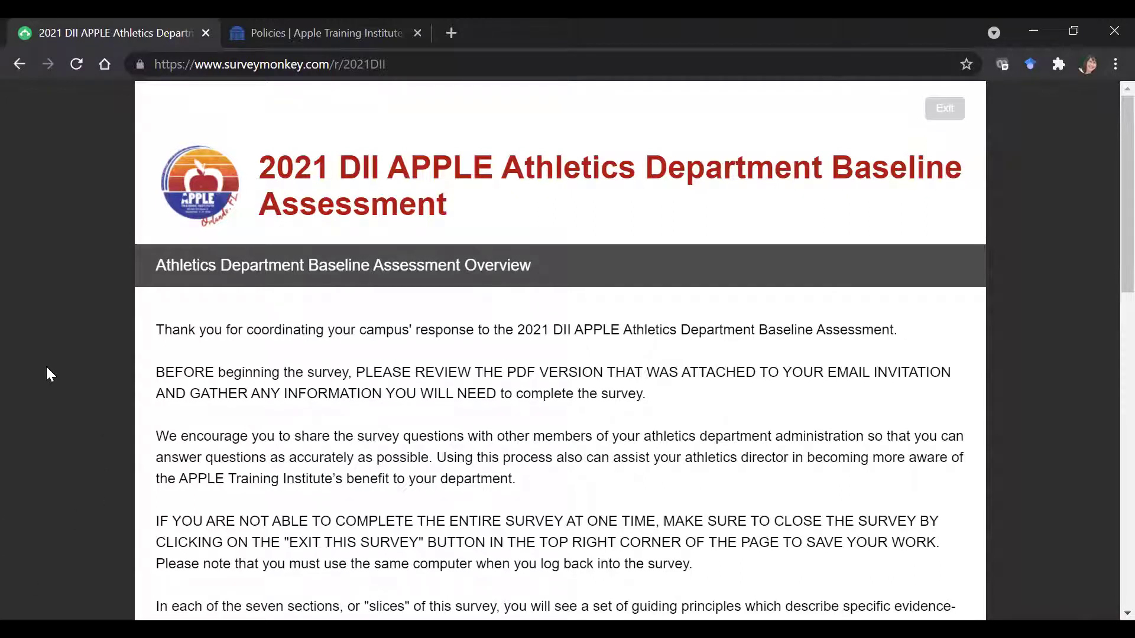
Review the assessment overview and the respondent details in questions 1 to 3, and continue to Slice 1, Recruitment Practices
{"action": "scroll", "coordinate": [47, 368], "scroll_direction": "down", "scroll_amount": 2}
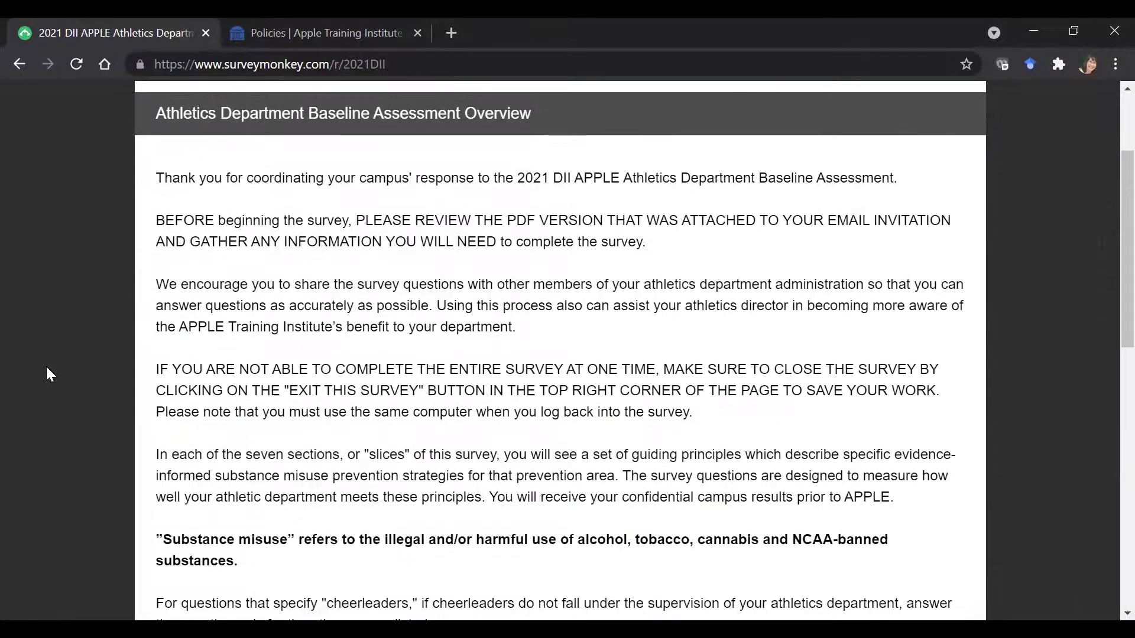
{"action": "scroll", "coordinate": [47, 369], "scroll_direction": "up", "scroll_amount": 2}
{"action": "scroll", "coordinate": [48, 369], "scroll_direction": "down", "scroll_amount": 4}
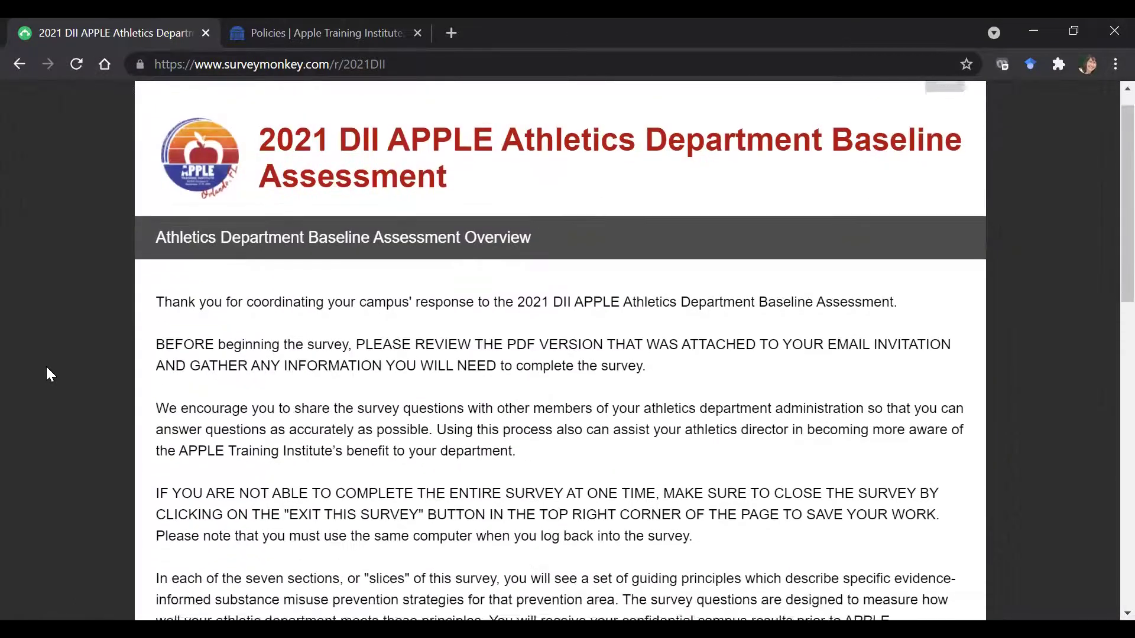
{"action": "scroll", "coordinate": [47, 367], "scroll_direction": "down", "scroll_amount": 6}
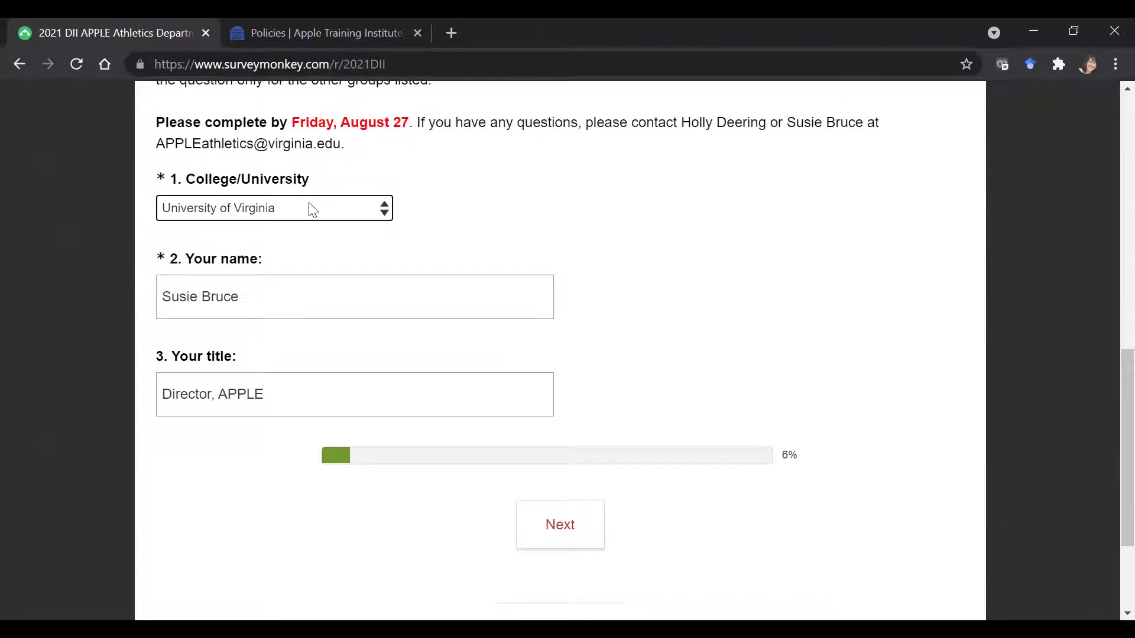
{"action": "left_click", "coordinate": [551, 530]}
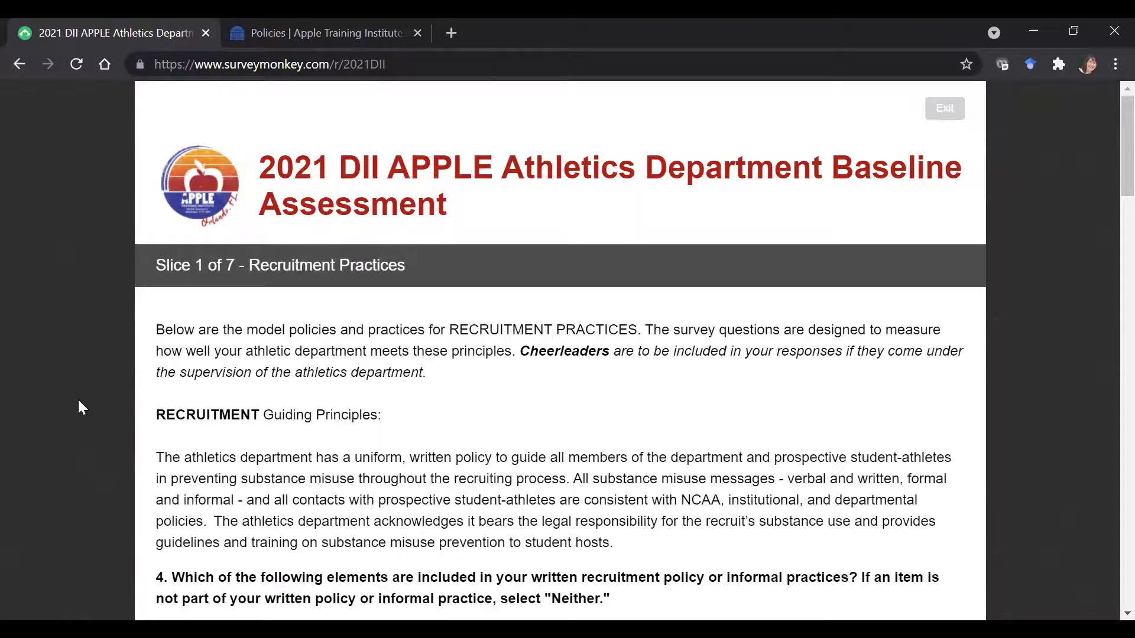
Examine the recruitment guiding principles and the policy elements listed in question 4 with their Written, Informal and Neither options
{"action": "scroll", "coordinate": [82, 407], "scroll_direction": "down", "scroll_amount": 2}
{"action": "scroll", "coordinate": [81, 407], "scroll_direction": "down", "scroll_amount": 1}
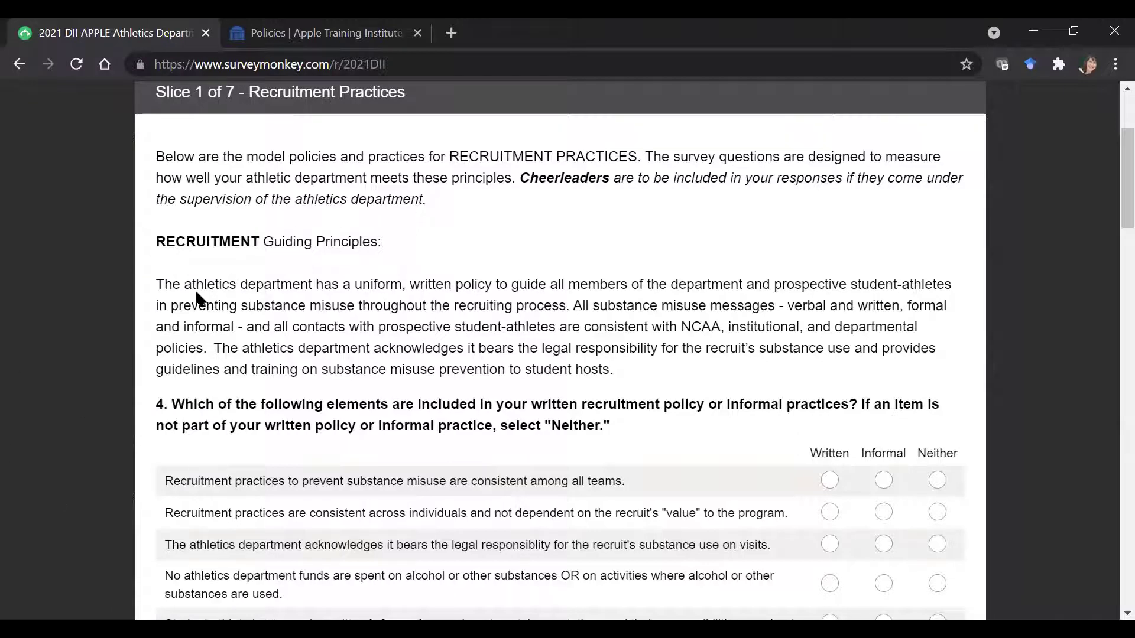
{"action": "scroll", "coordinate": [197, 299], "scroll_direction": "down", "scroll_amount": 2}
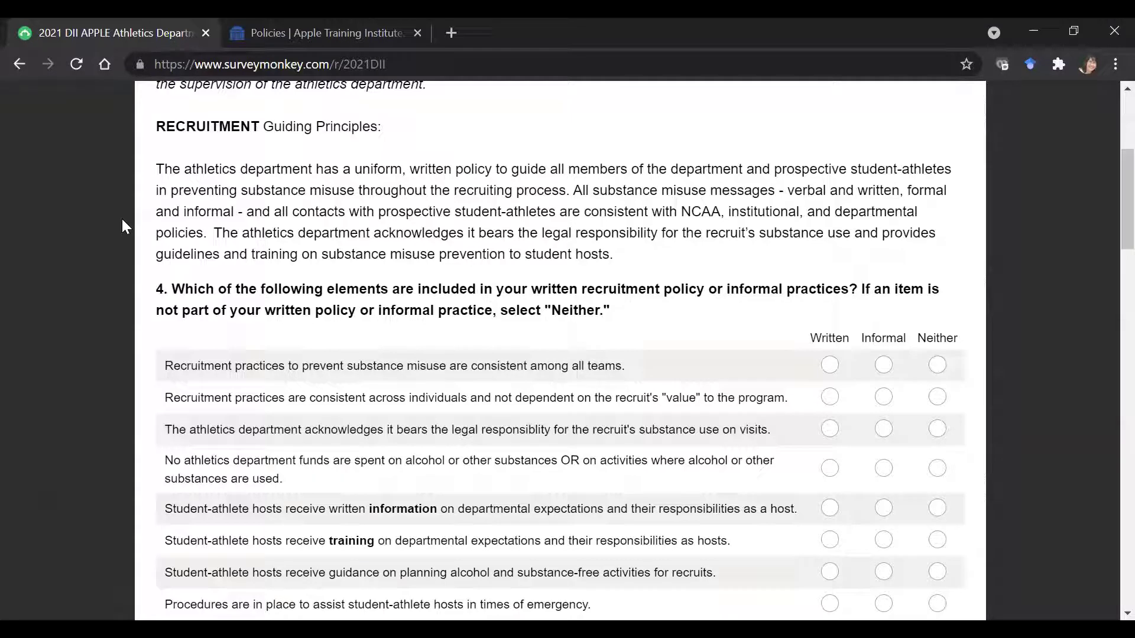
{"action": "scroll", "coordinate": [122, 220], "scroll_direction": "down", "scroll_amount": 2}
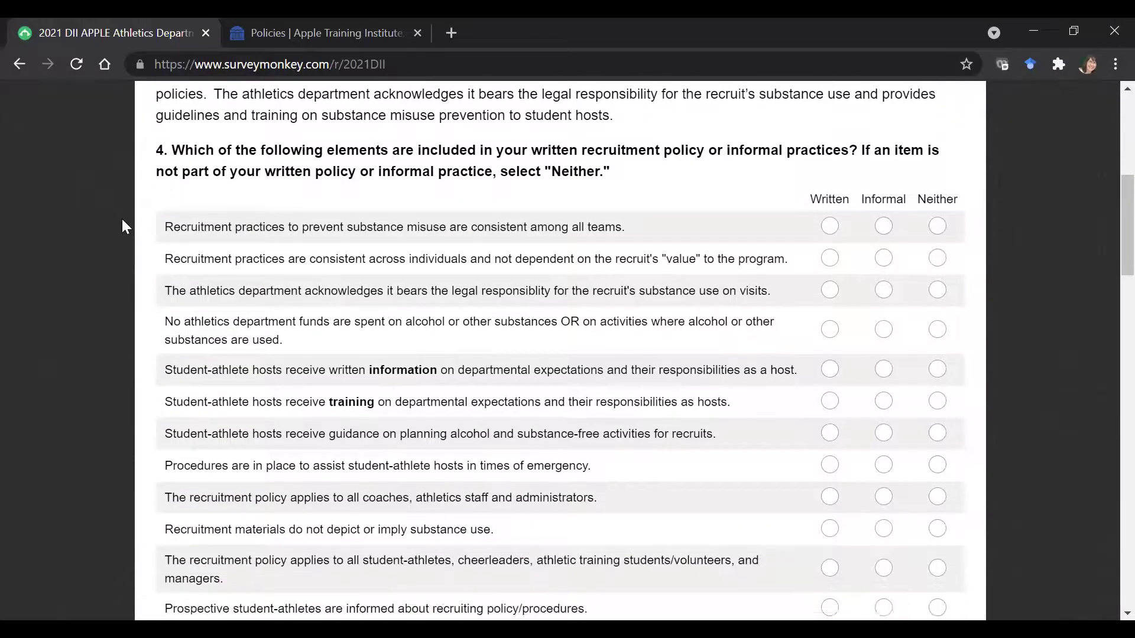
{"action": "scroll", "coordinate": [122, 220], "scroll_direction": "up", "scroll_amount": 2}
{"action": "scroll", "coordinate": [122, 218], "scroll_direction": "up", "scroll_amount": 1}
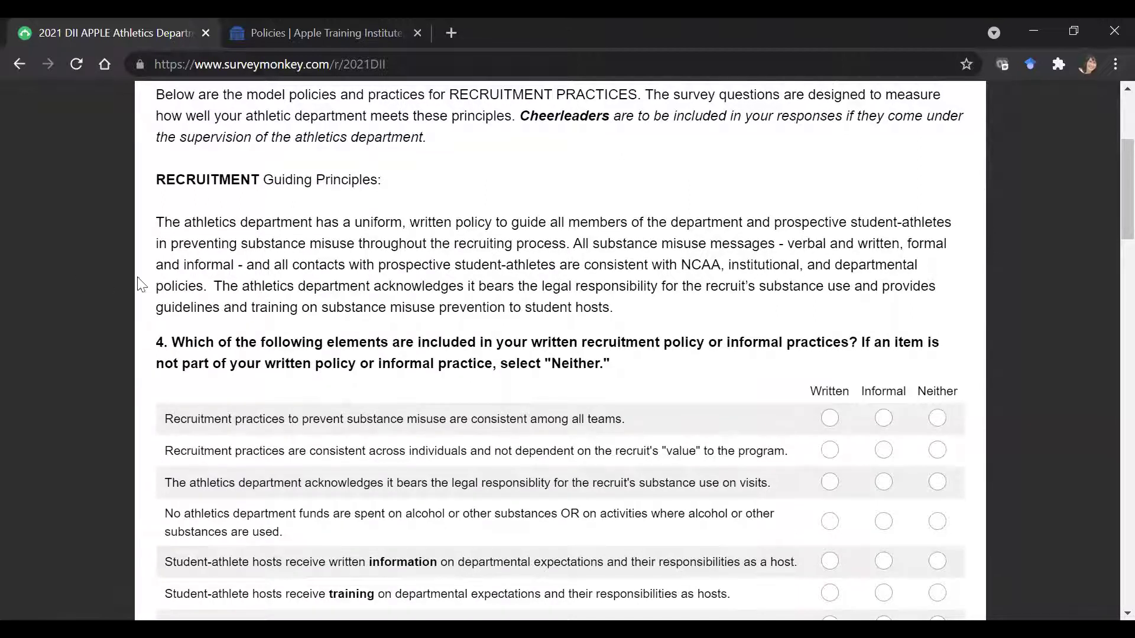
{"action": "scroll", "coordinate": [586, 293], "scroll_direction": "down", "scroll_amount": 3}
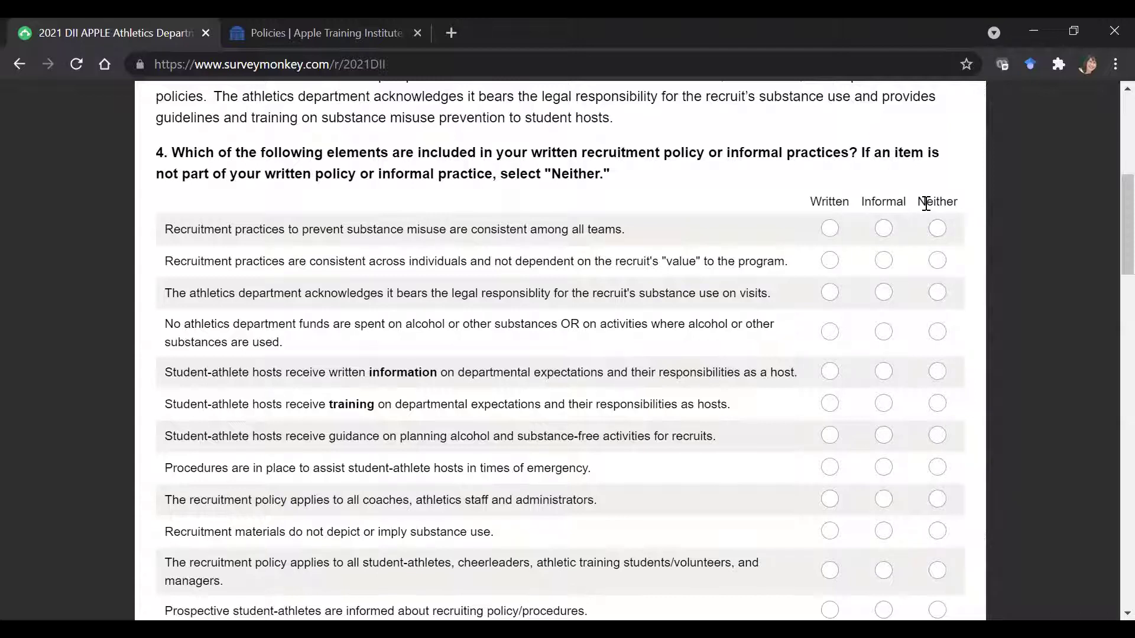
{"action": "scroll", "coordinate": [584, 272], "scroll_direction": "down", "scroll_amount": 4}
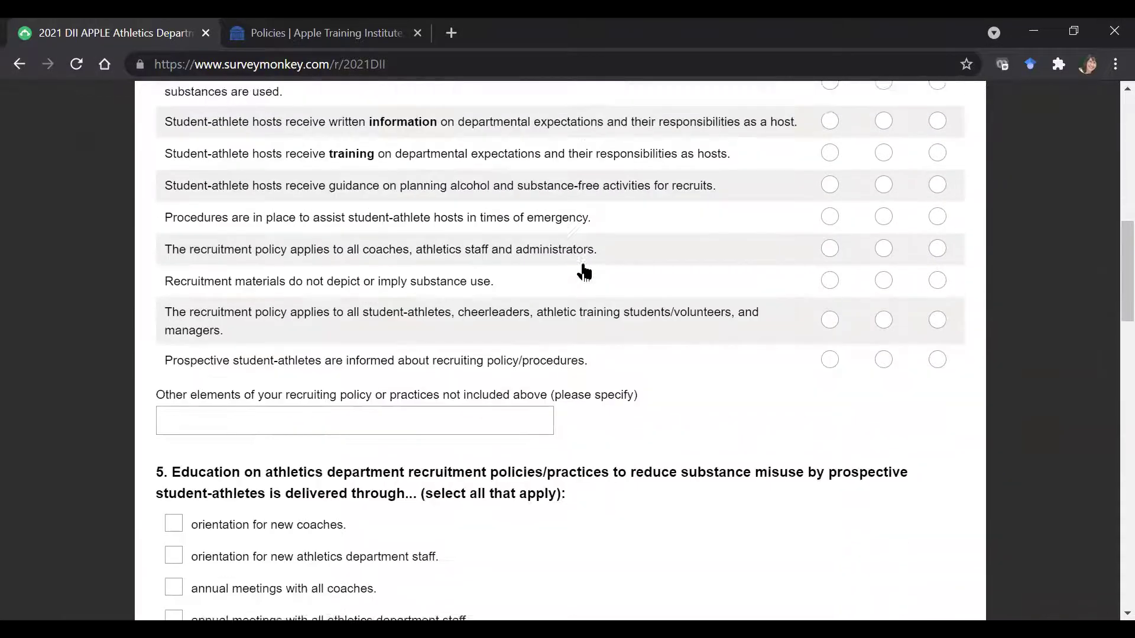
Review questions 5 to 8 on recruitment education, host support, impact assessment and policy, and continue to the recruitment policy questions
{"action": "scroll", "coordinate": [583, 260], "scroll_direction": "down", "scroll_amount": 5}
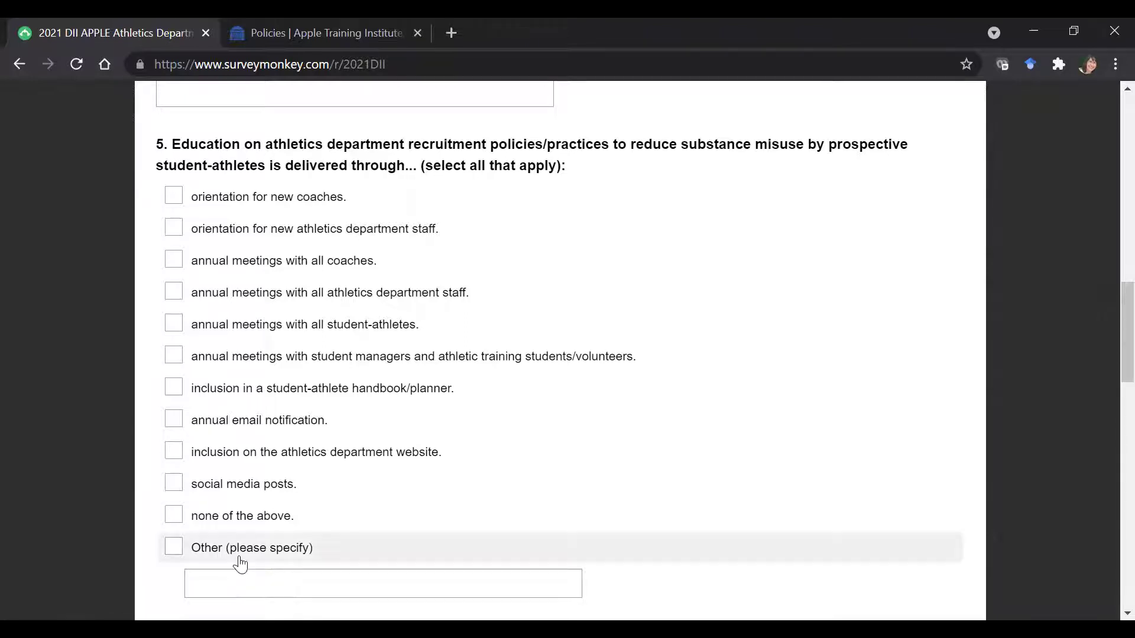
{"action": "scroll", "coordinate": [240, 564], "scroll_direction": "down", "scroll_amount": 7}
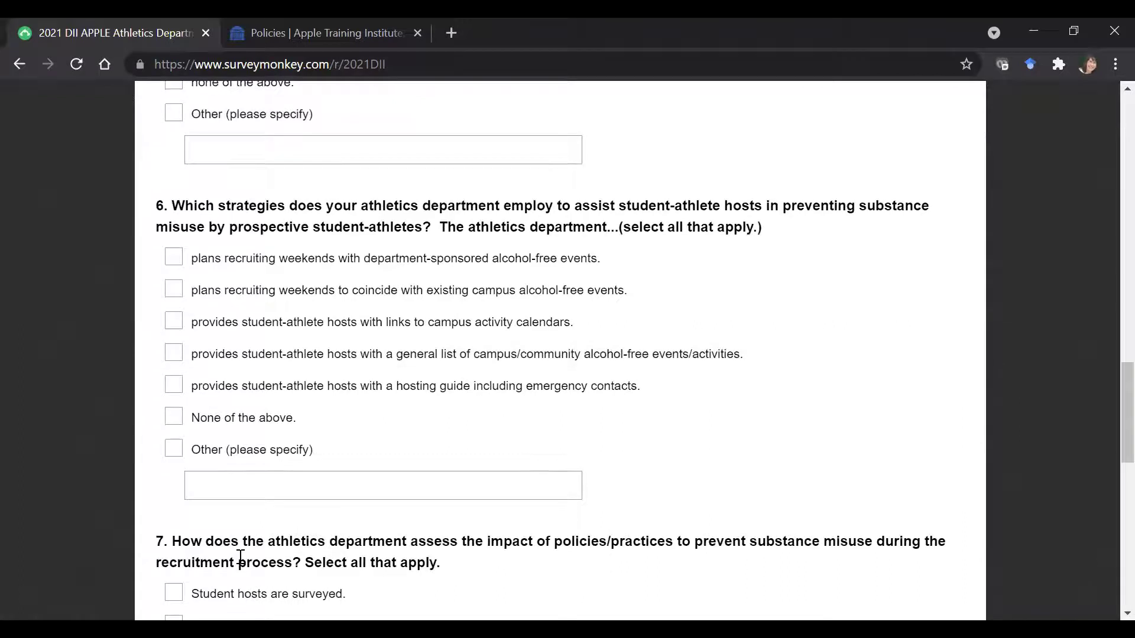
{"action": "scroll", "coordinate": [240, 559], "scroll_direction": "down", "scroll_amount": 1}
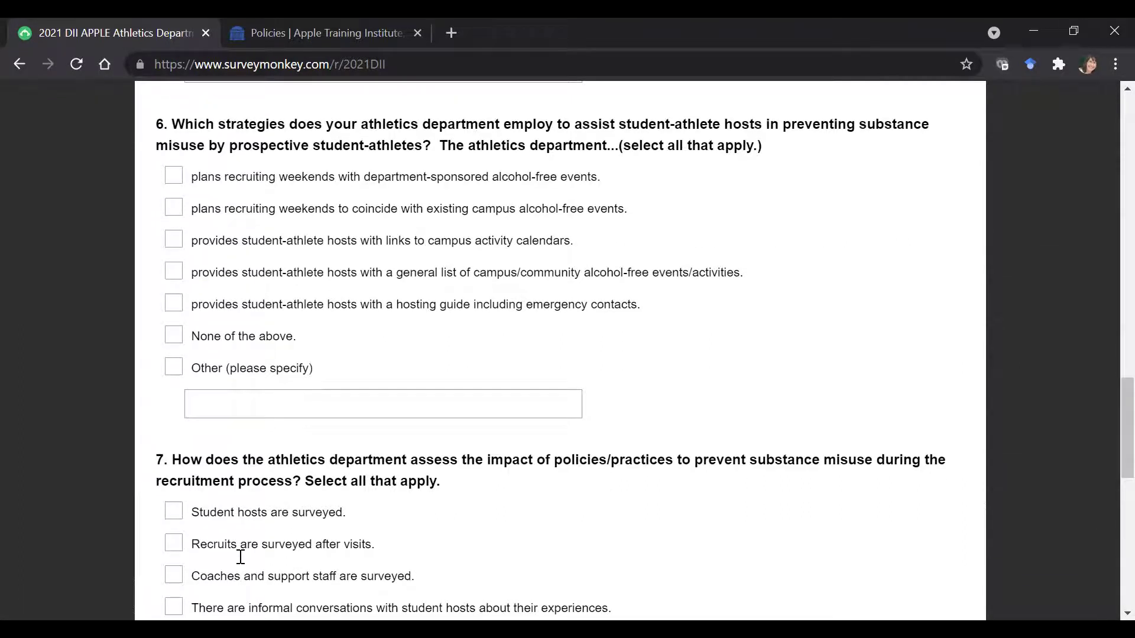
{"action": "scroll", "coordinate": [240, 559], "scroll_direction": "up", "scroll_amount": 1}
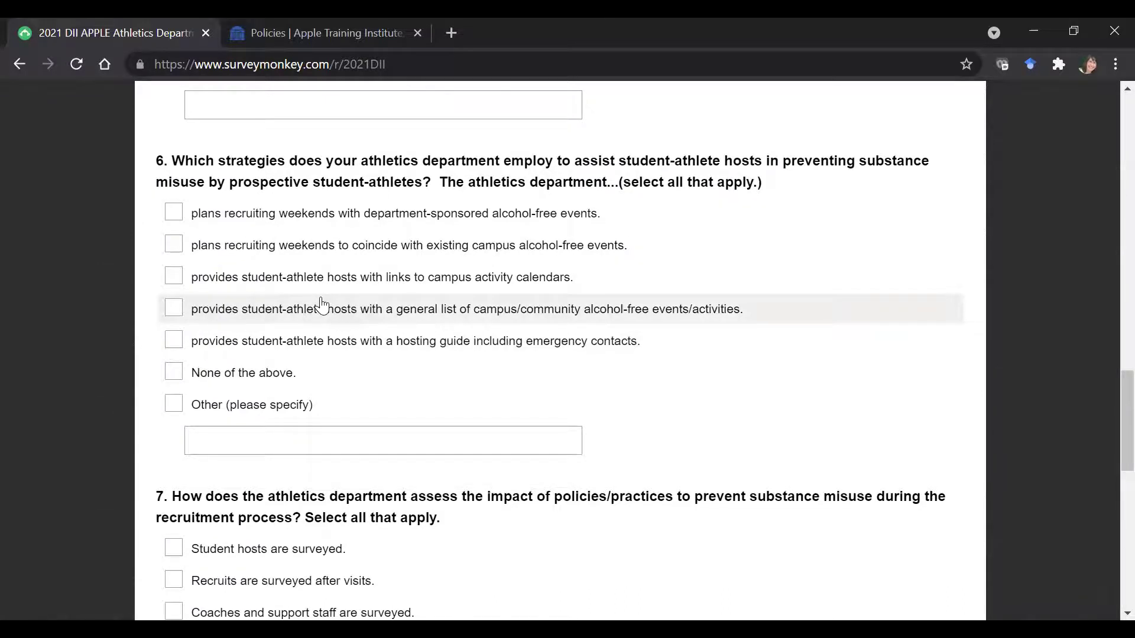
{"action": "scroll", "coordinate": [321, 304], "scroll_direction": "down", "scroll_amount": 5}
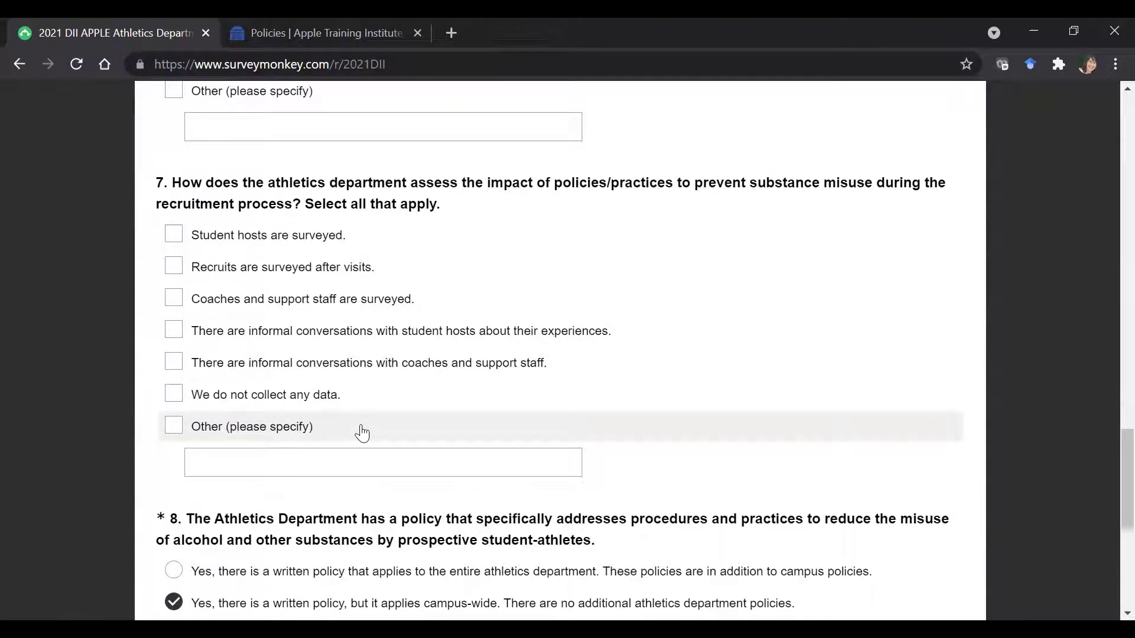
{"action": "scroll", "coordinate": [361, 433], "scroll_direction": "down", "scroll_amount": 2}
{"action": "scroll", "coordinate": [362, 433], "scroll_direction": "up", "scroll_amount": 2}
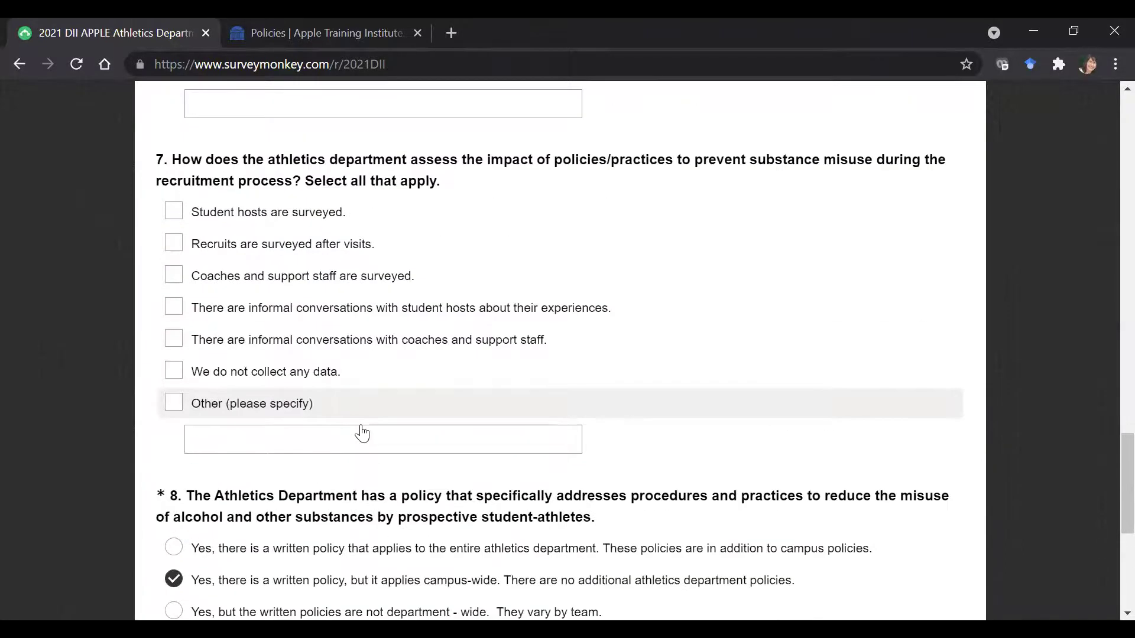
{"action": "scroll", "coordinate": [362, 433], "scroll_direction": "down", "scroll_amount": 4}
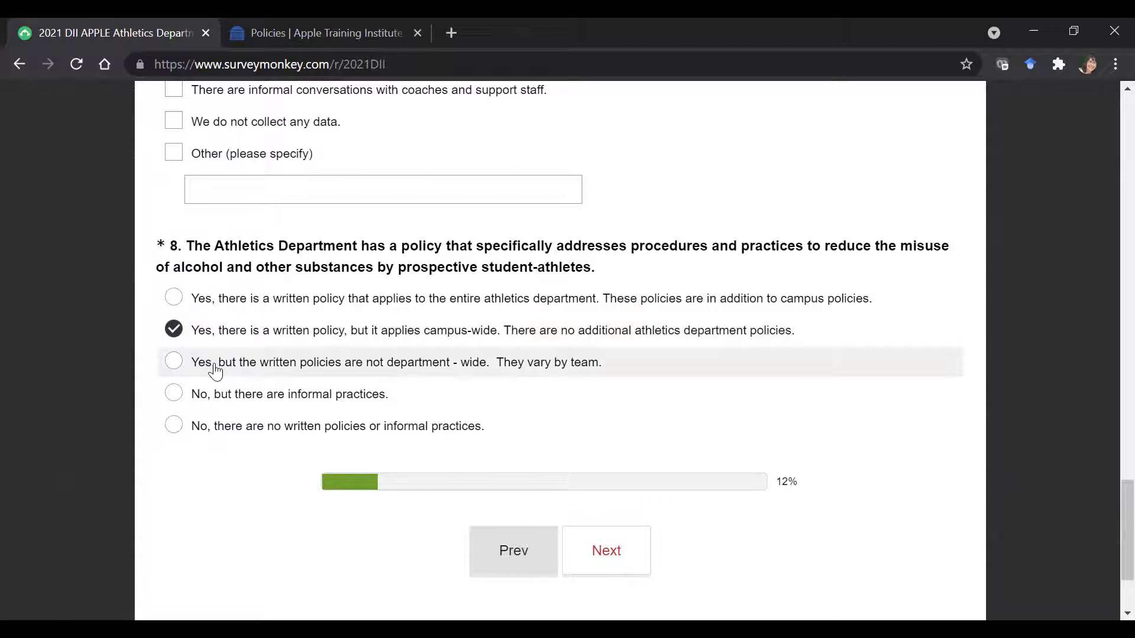
{"action": "left_click", "coordinate": [627, 562]}
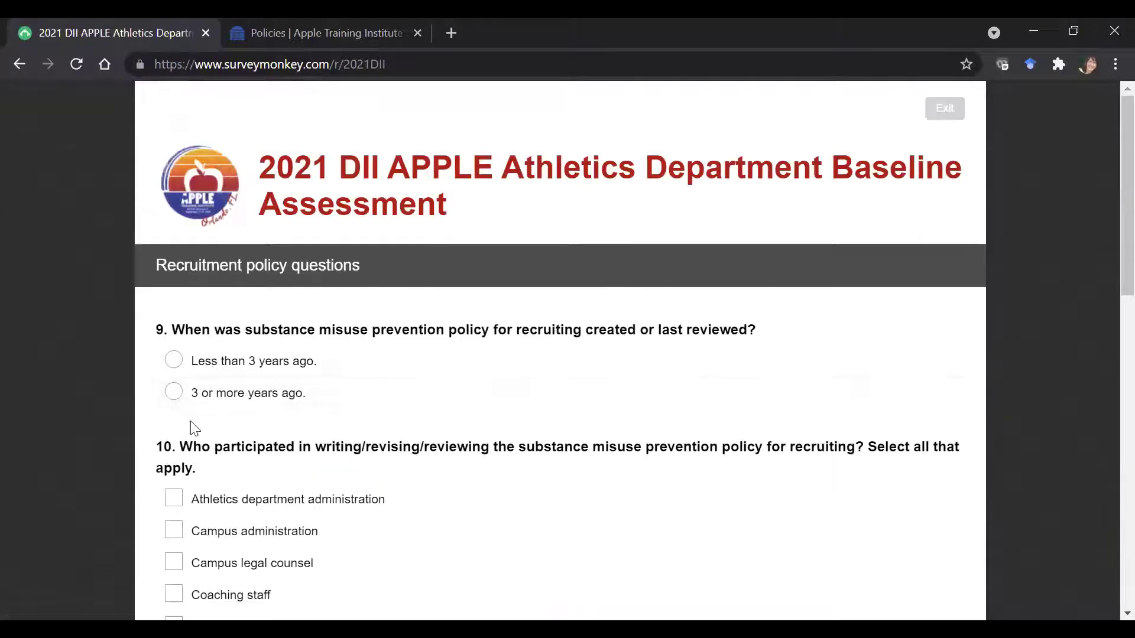
Examine questions 9 to 11 on the recruiting policy's review date, contributors and compliance monitoring, and switch back to the presentation slides
{"action": "scroll", "coordinate": [404, 398], "scroll_direction": "down", "scroll_amount": 3}
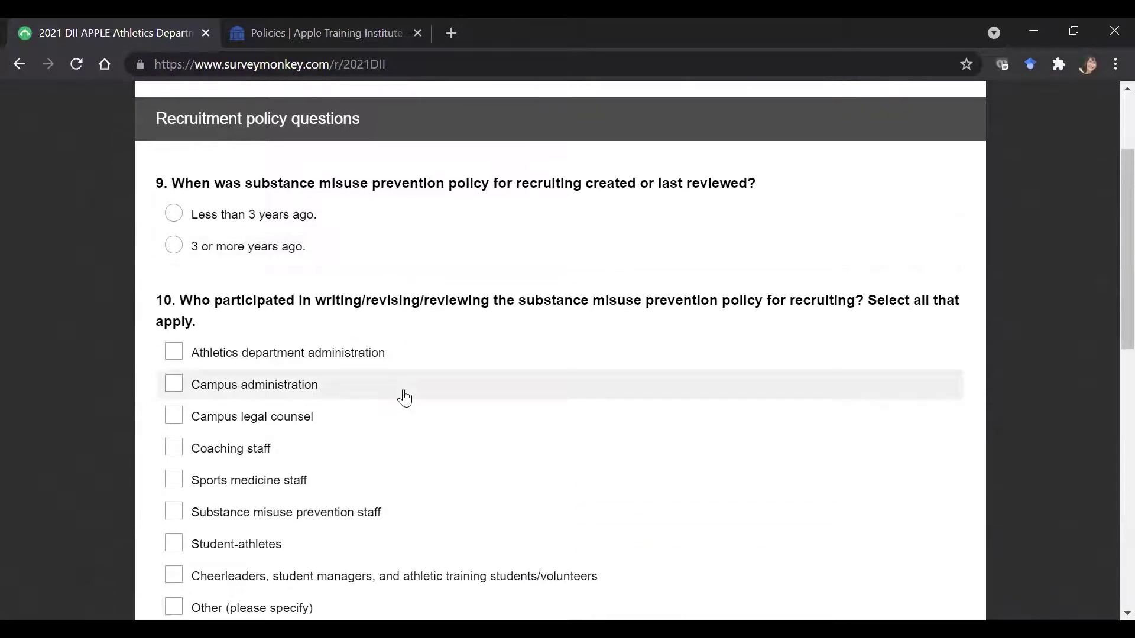
{"action": "scroll", "coordinate": [531, 454], "scroll_direction": "down", "scroll_amount": 4}
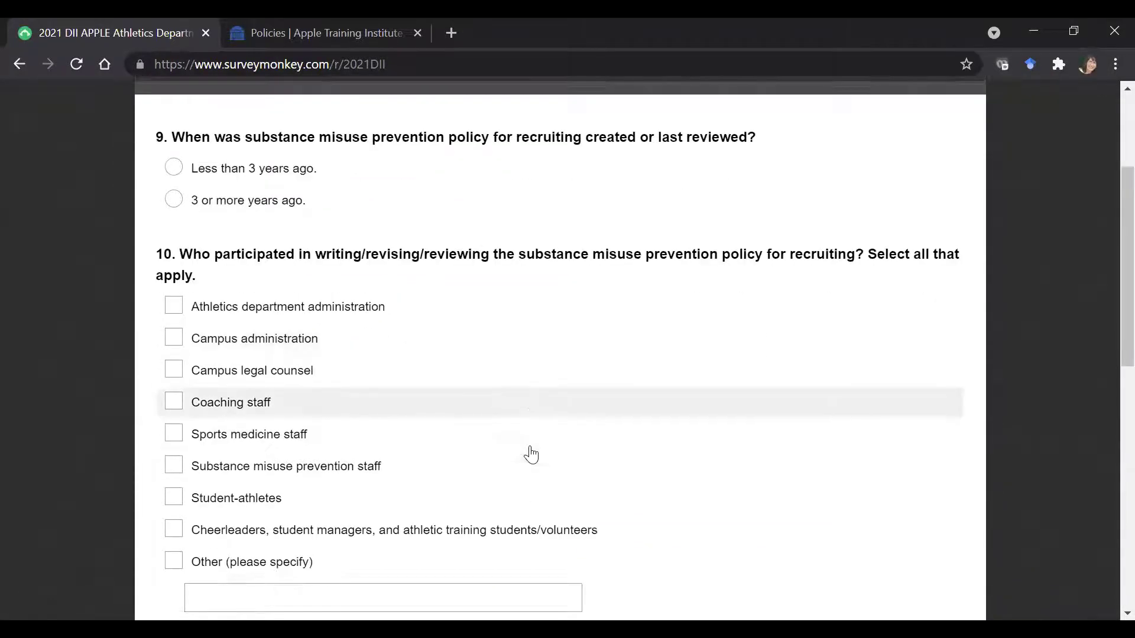
{"action": "scroll", "coordinate": [530, 454], "scroll_direction": "up", "scroll_amount": 4}
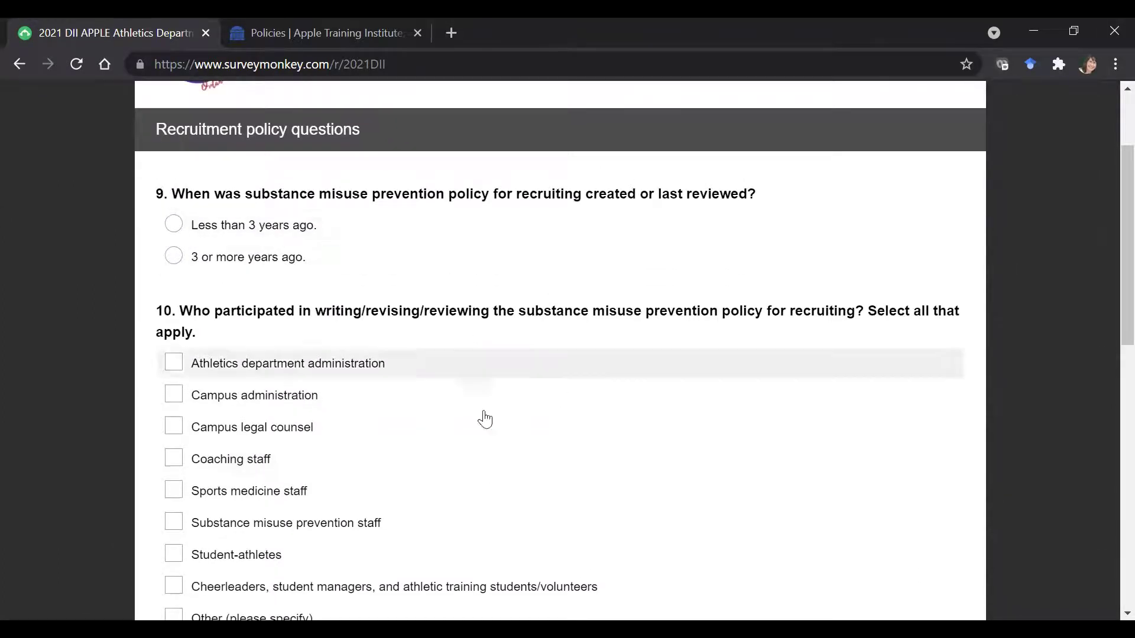
{"action": "scroll", "coordinate": [488, 446], "scroll_direction": "down", "scroll_amount": 3}
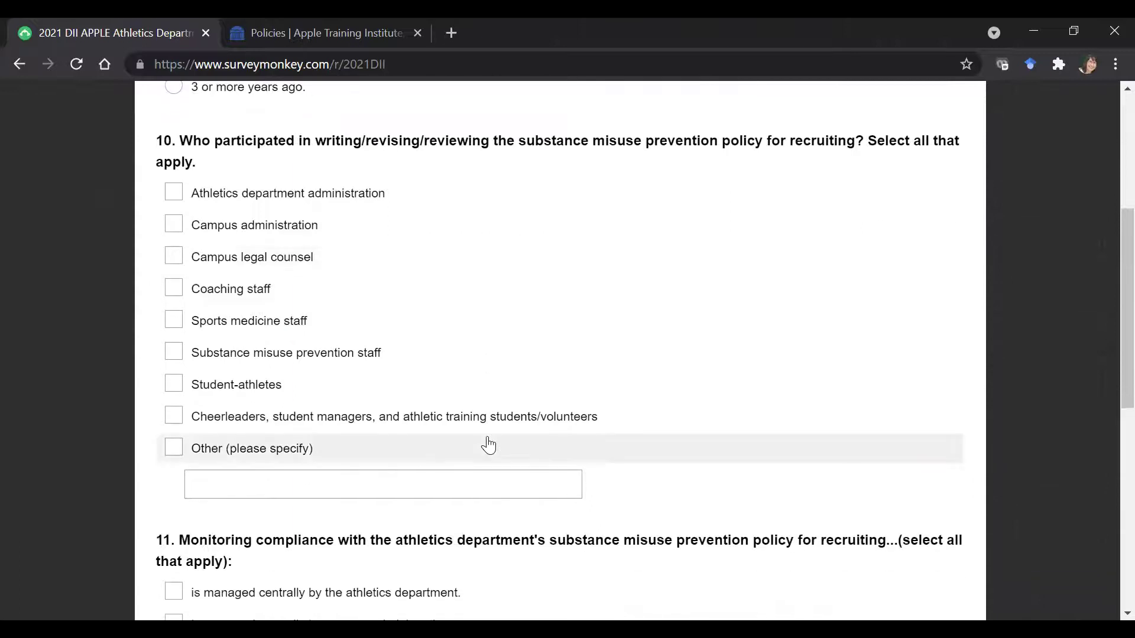
{"action": "scroll", "coordinate": [489, 446], "scroll_direction": "down", "scroll_amount": 4}
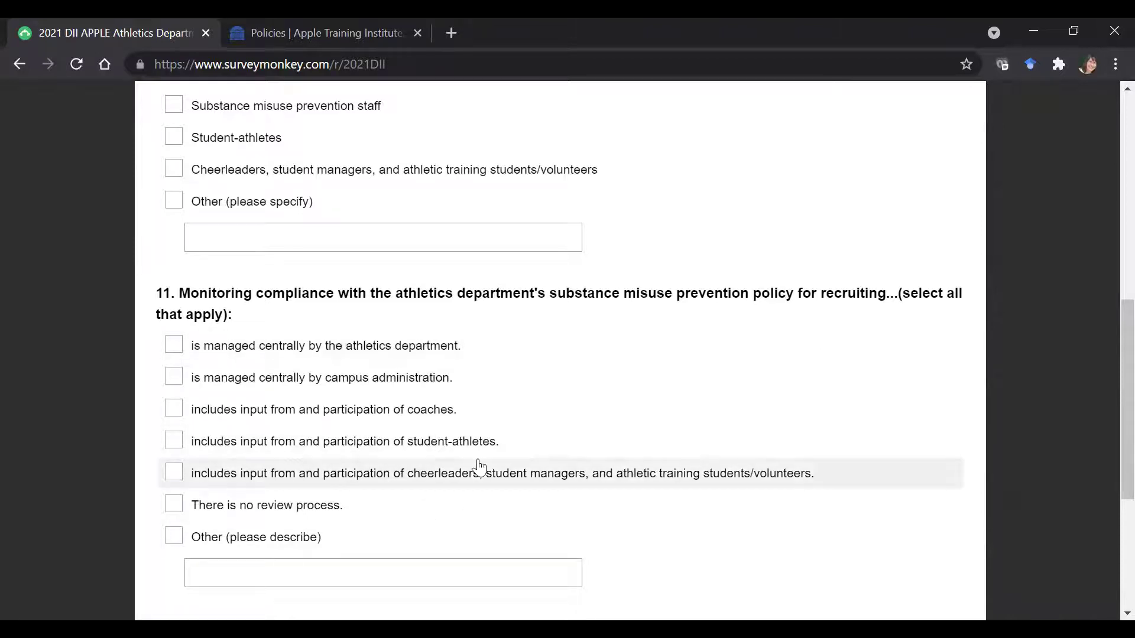
{"action": "scroll", "coordinate": [477, 466], "scroll_direction": "down", "scroll_amount": 5}
{"action": "left_click", "coordinate": [480, 435]}
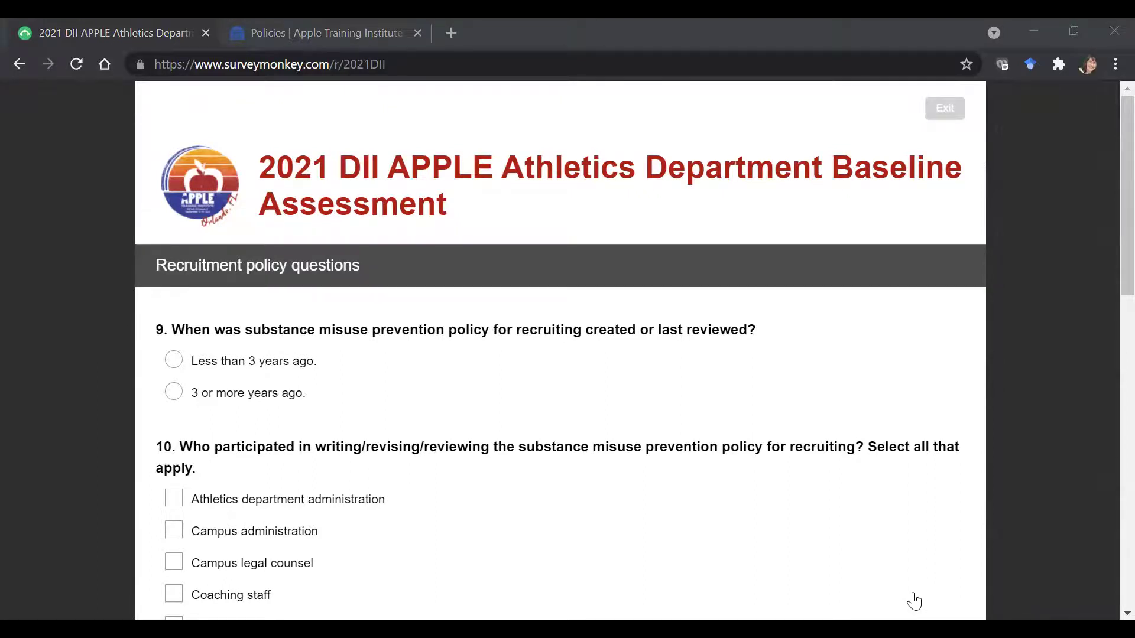
{"action": "key", "text": "alt+Tab"}
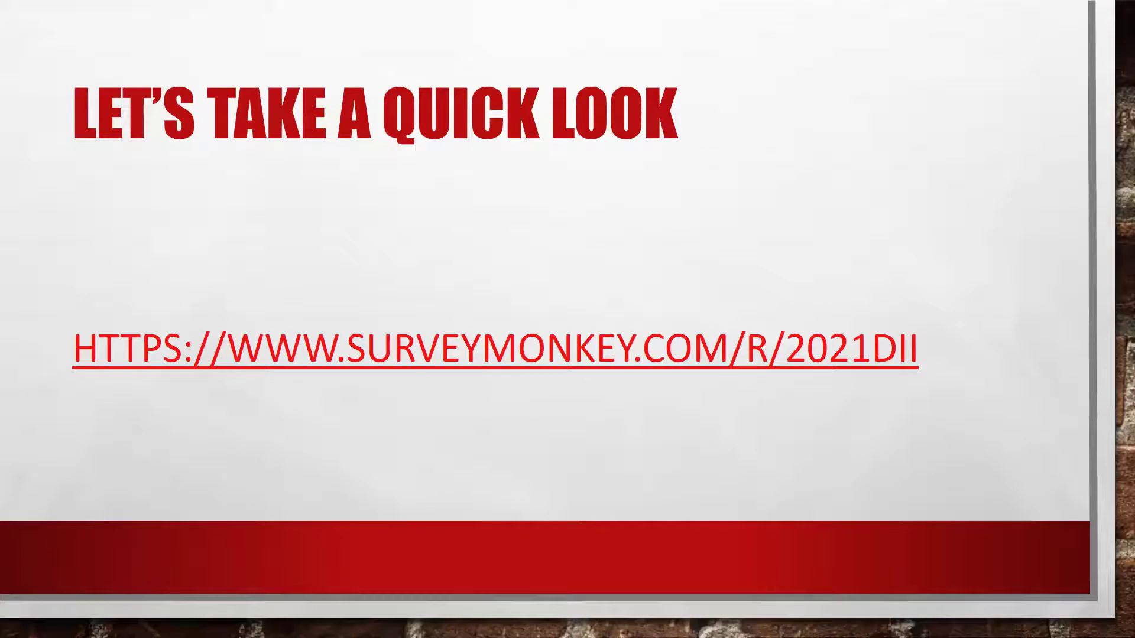